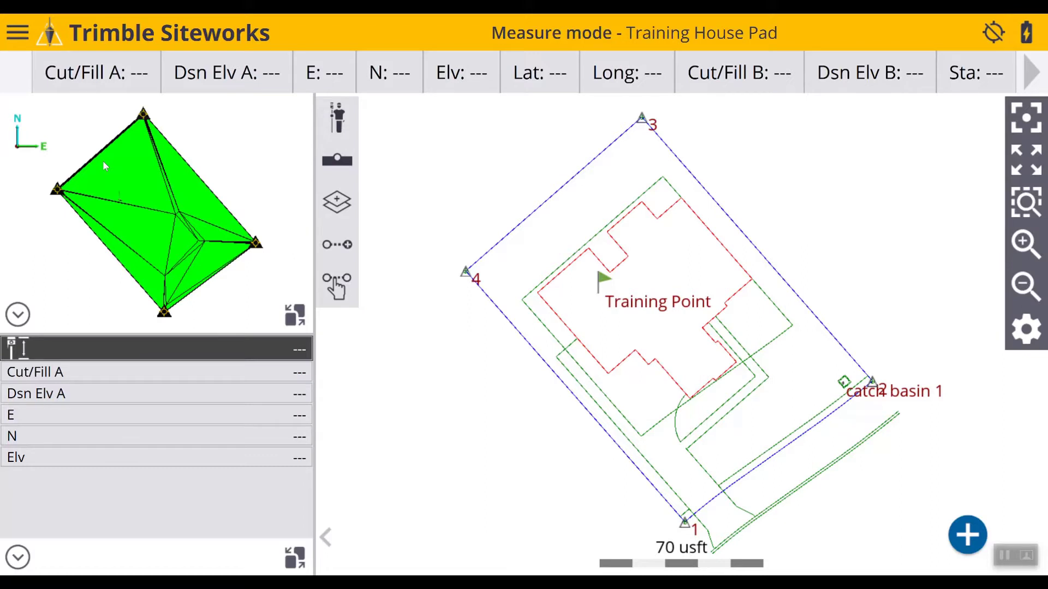
Open the Info Bar/Panel configuration in the settings.
click(18, 34)
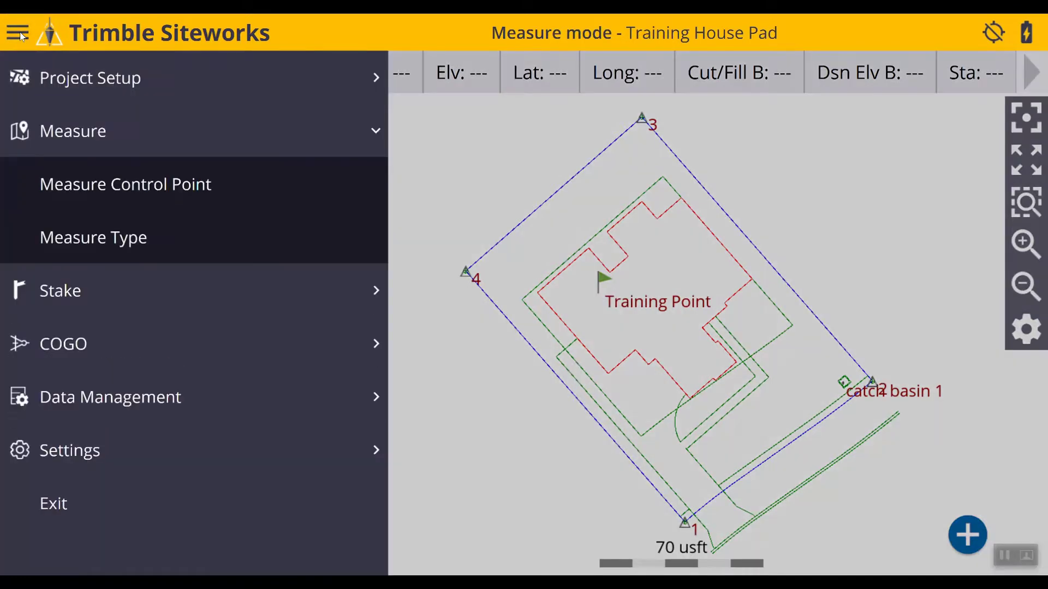
click(68, 452)
scroll(77, 227, down, 3)
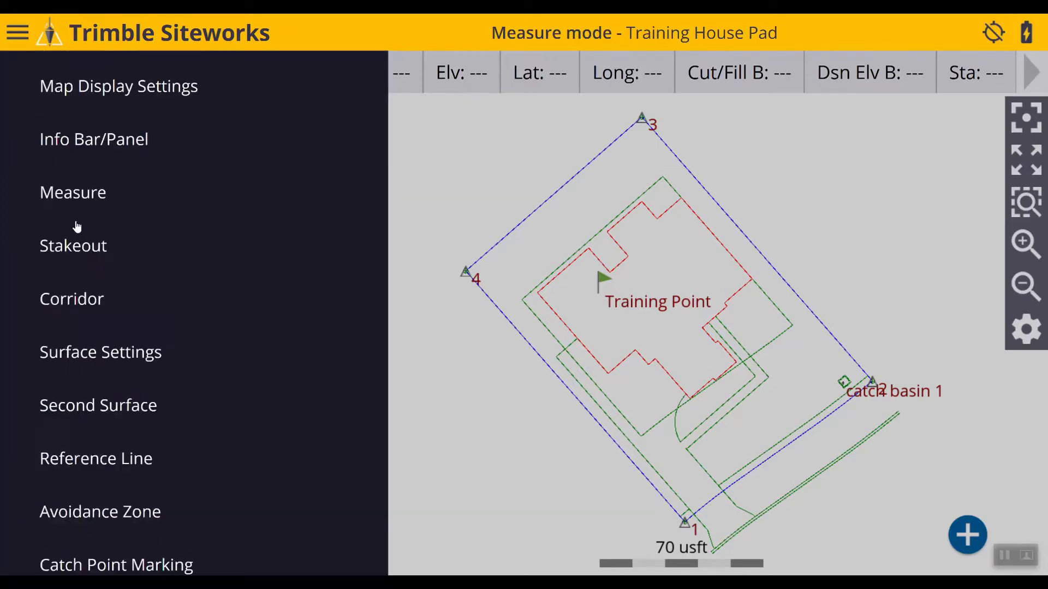
scroll(77, 227, up, 3)
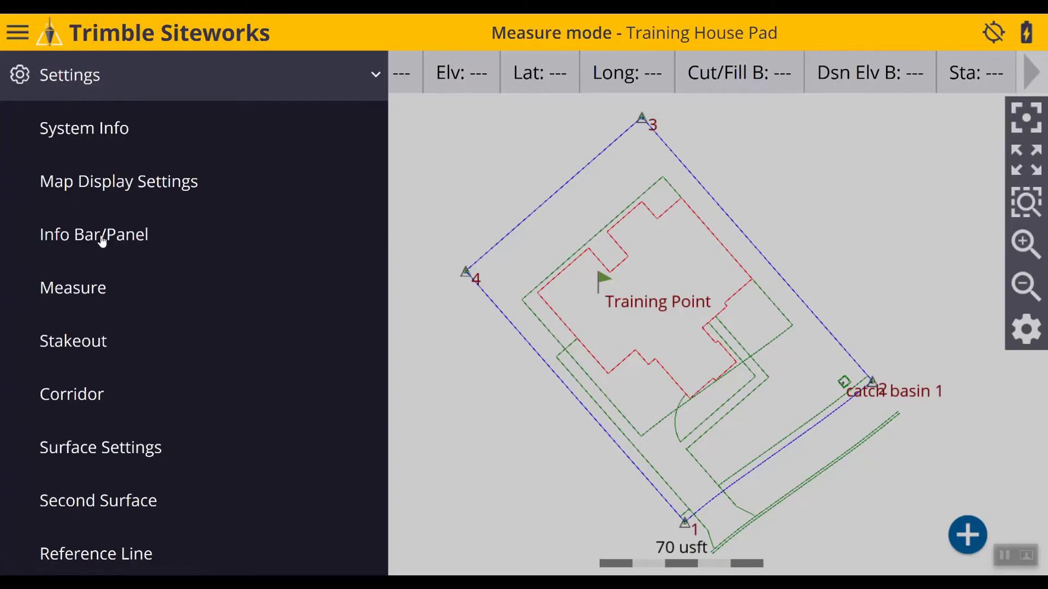
click(102, 241)
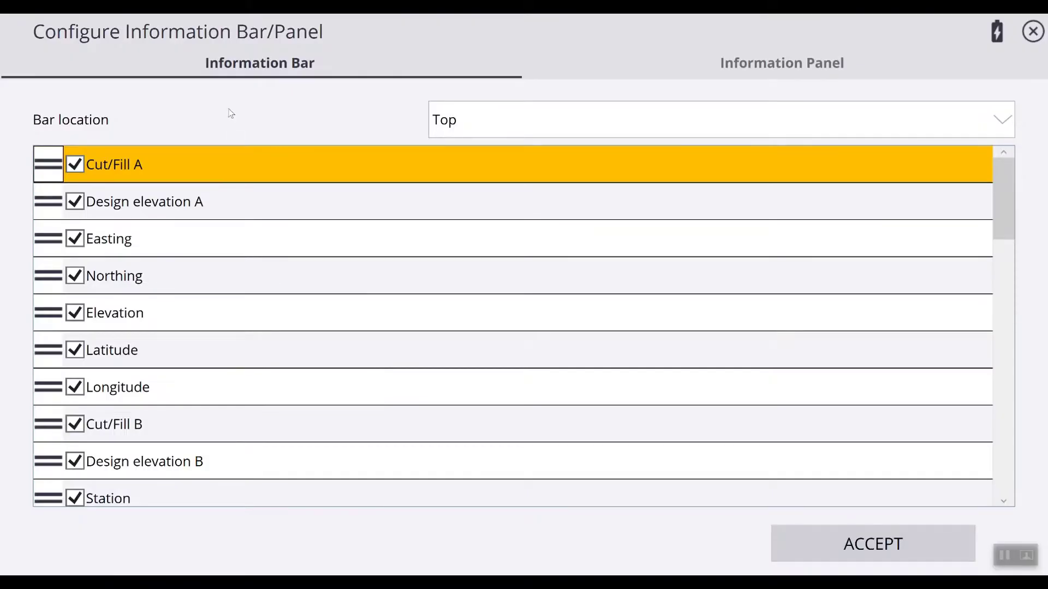
Review the items offered for the information panel and information bar, keeping the bar location at Top.
click(774, 68)
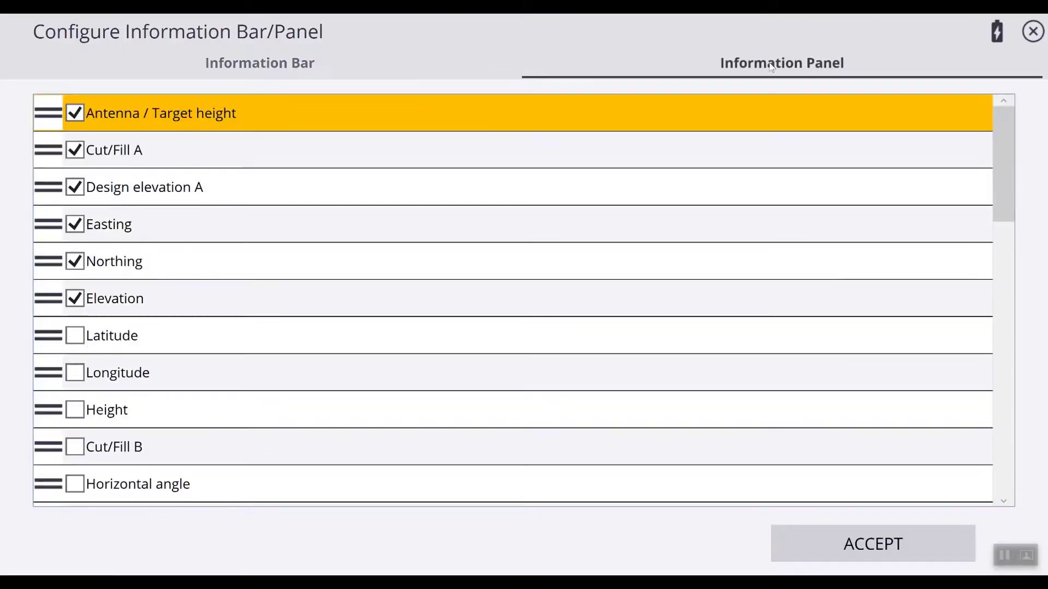
click(291, 71)
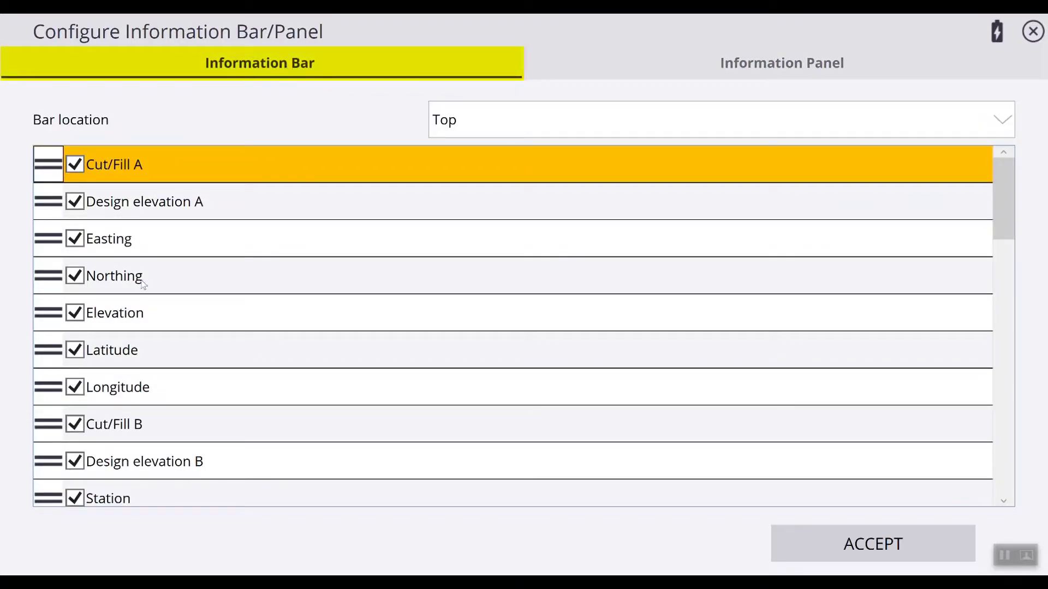
scroll(162, 249, down, 10)
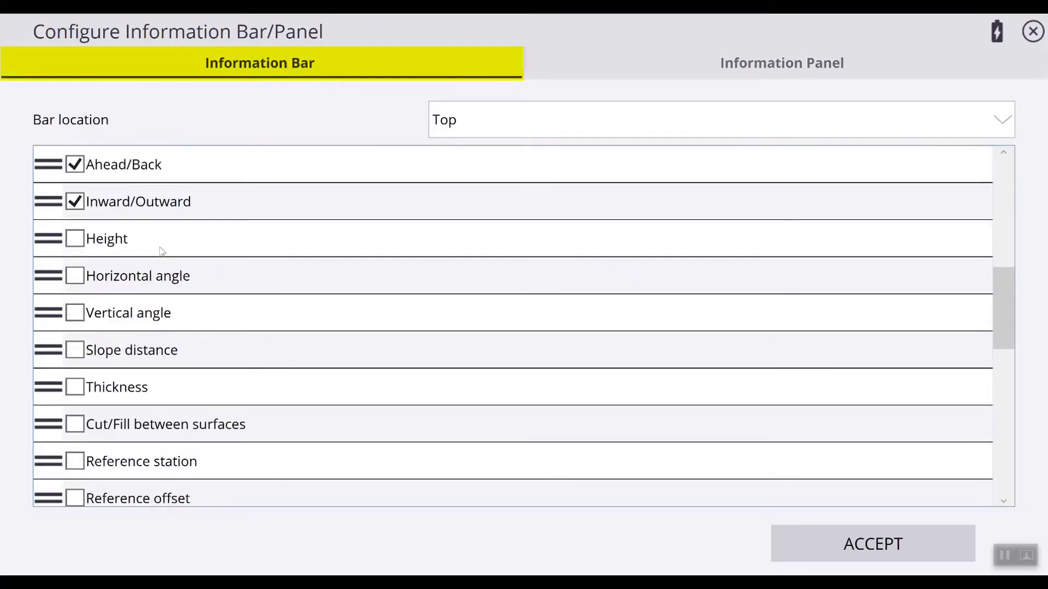
scroll(163, 249, up, 10)
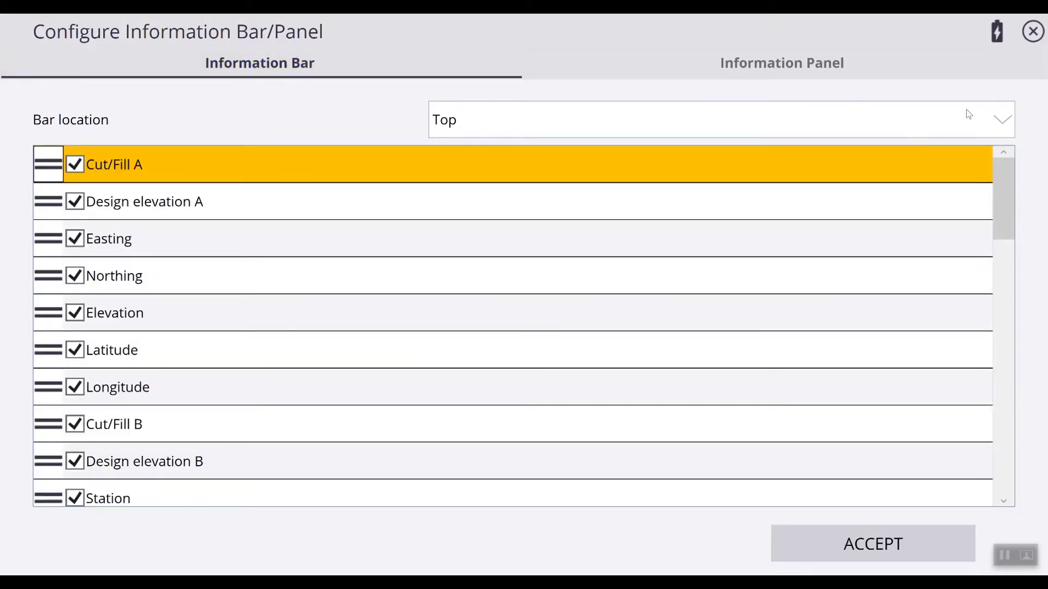
click(1006, 121)
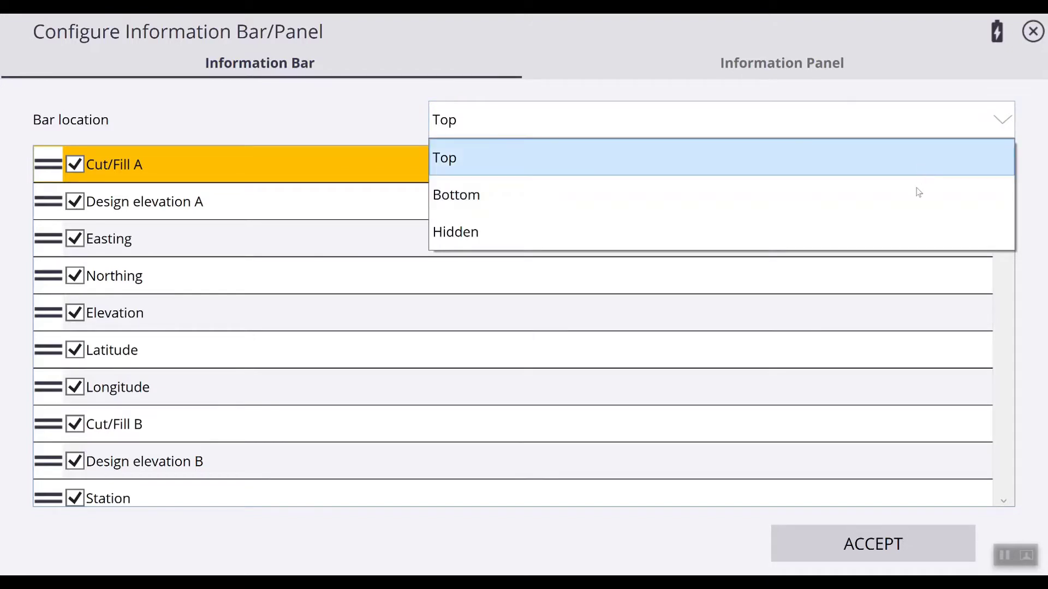
click(857, 151)
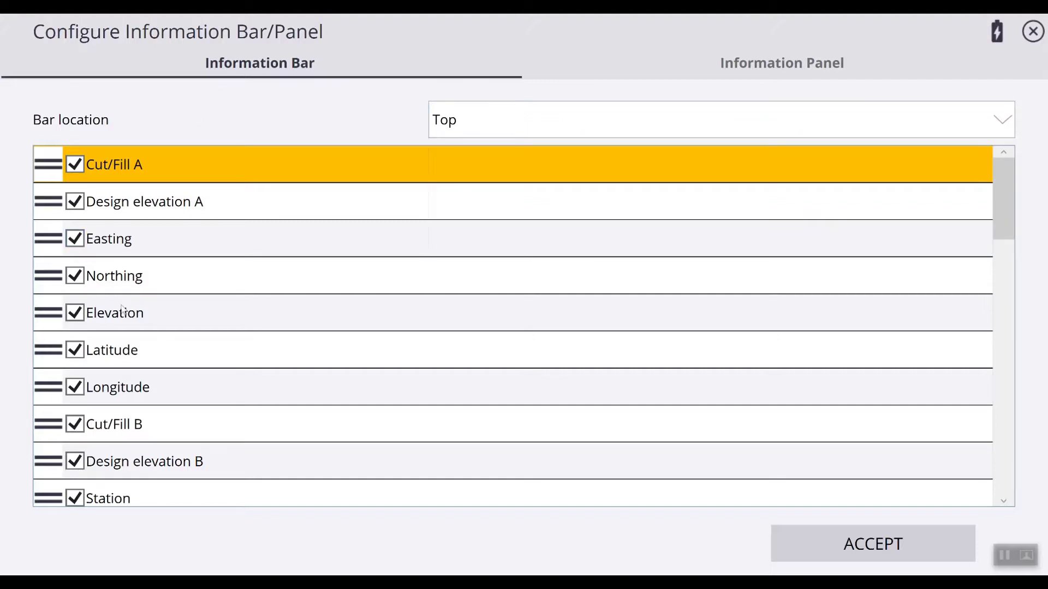
Turn off every enabled item in the information bar, from Cut/Fill A through Inward/Outward.
click(75, 164)
click(74, 201)
click(74, 240)
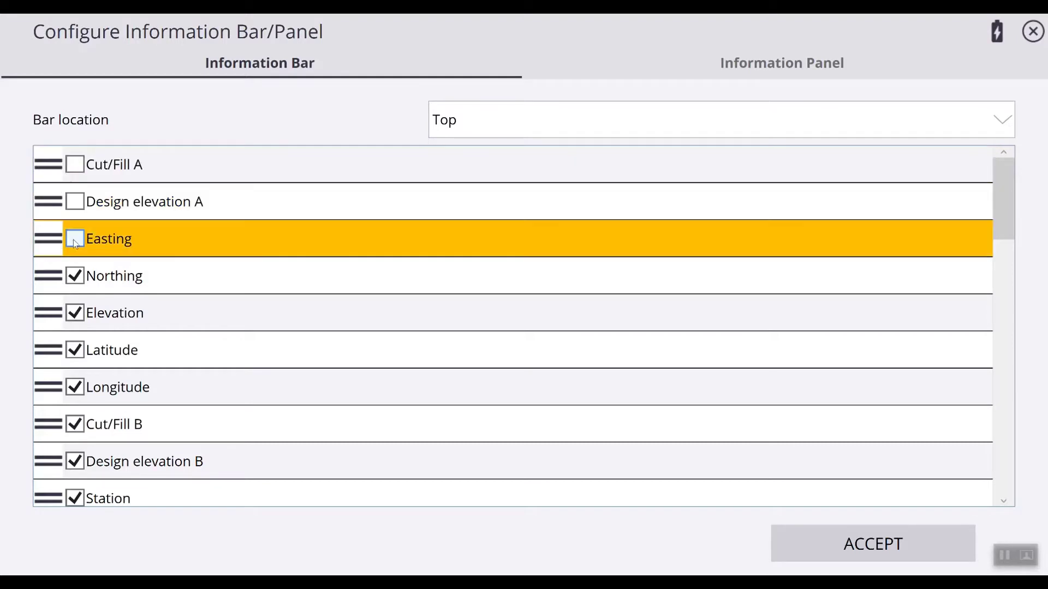
click(75, 276)
click(74, 313)
click(75, 351)
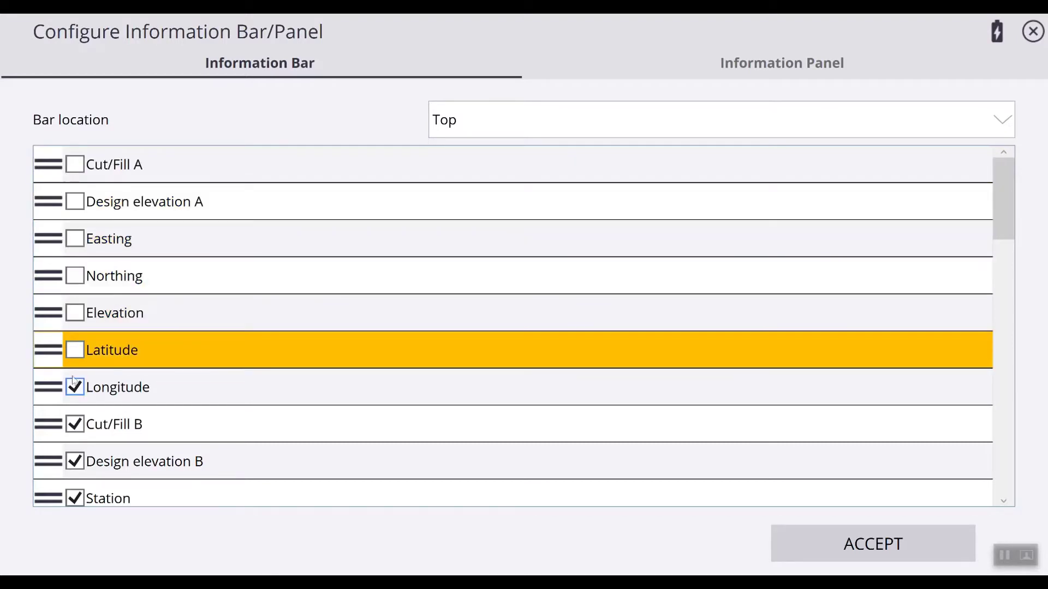
click(75, 387)
click(75, 425)
click(74, 462)
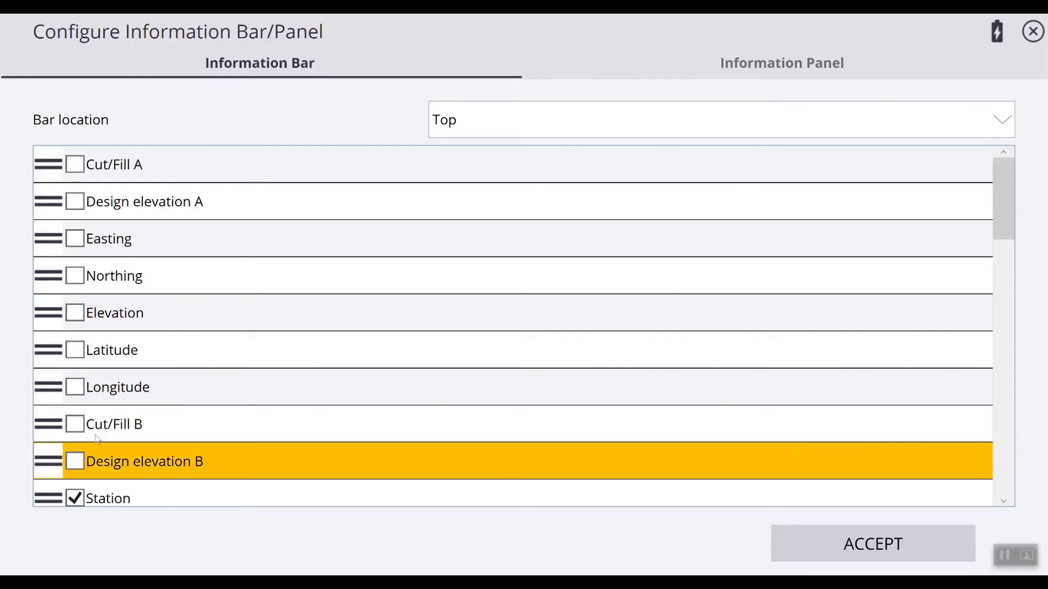
scroll(75, 464, down, 3)
click(75, 276)
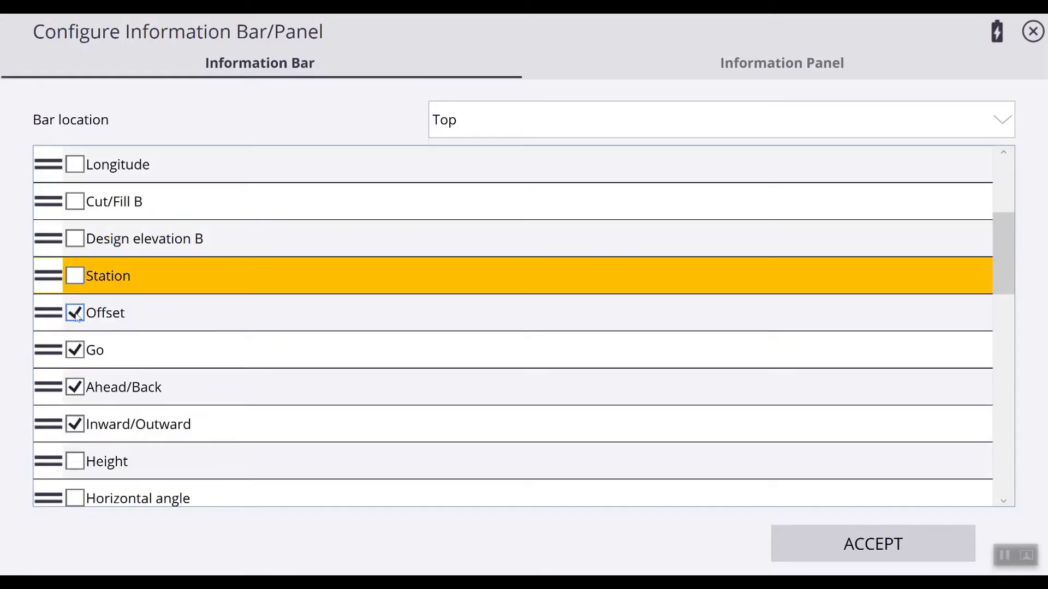
click(75, 313)
click(75, 351)
click(75, 388)
click(75, 425)
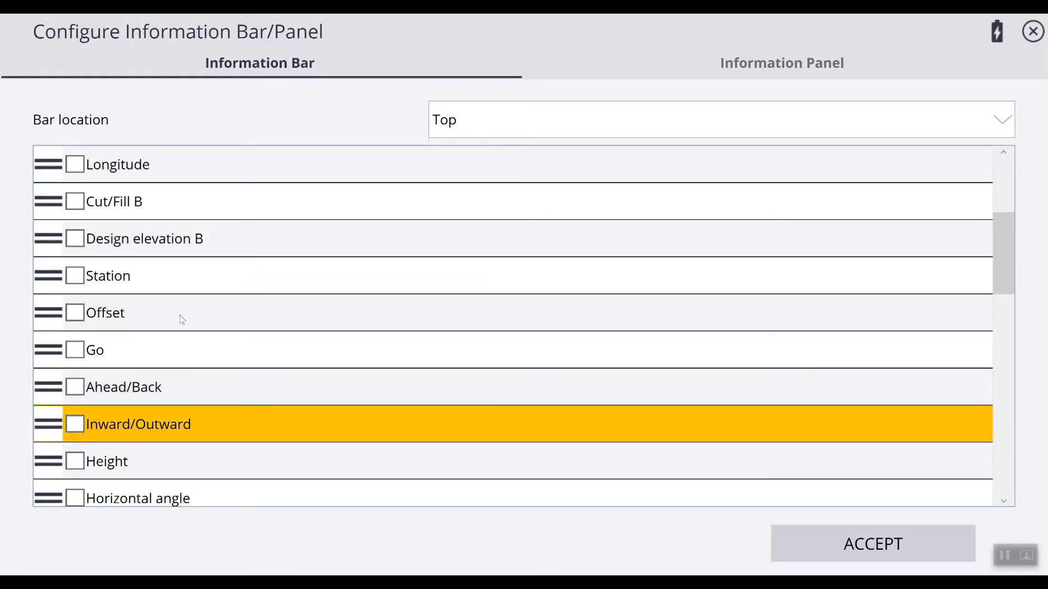
scroll(207, 311, up, 3)
scroll(206, 310, down, 15)
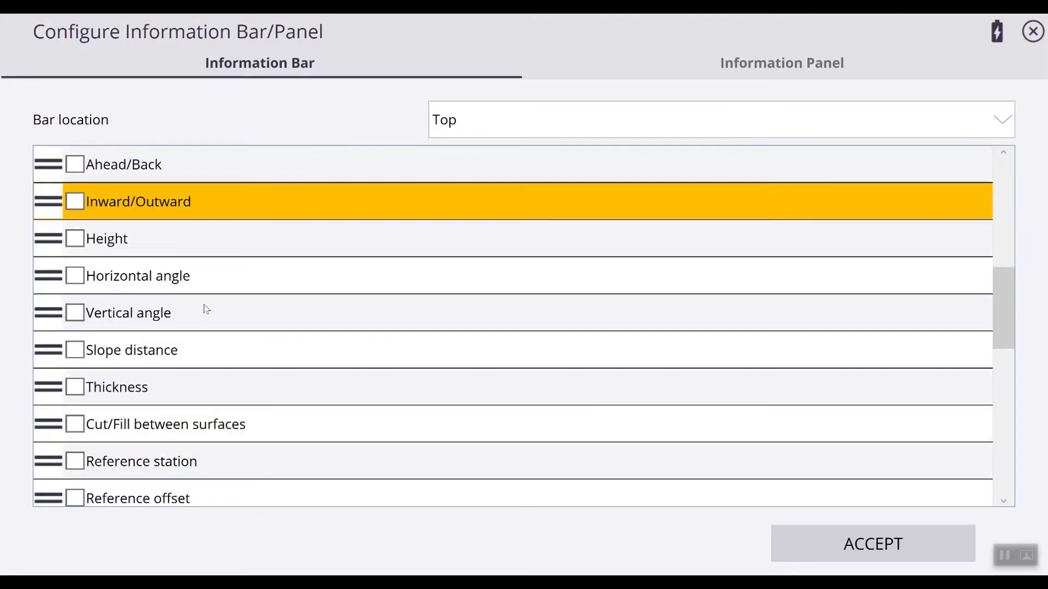
scroll(202, 308, up, 15)
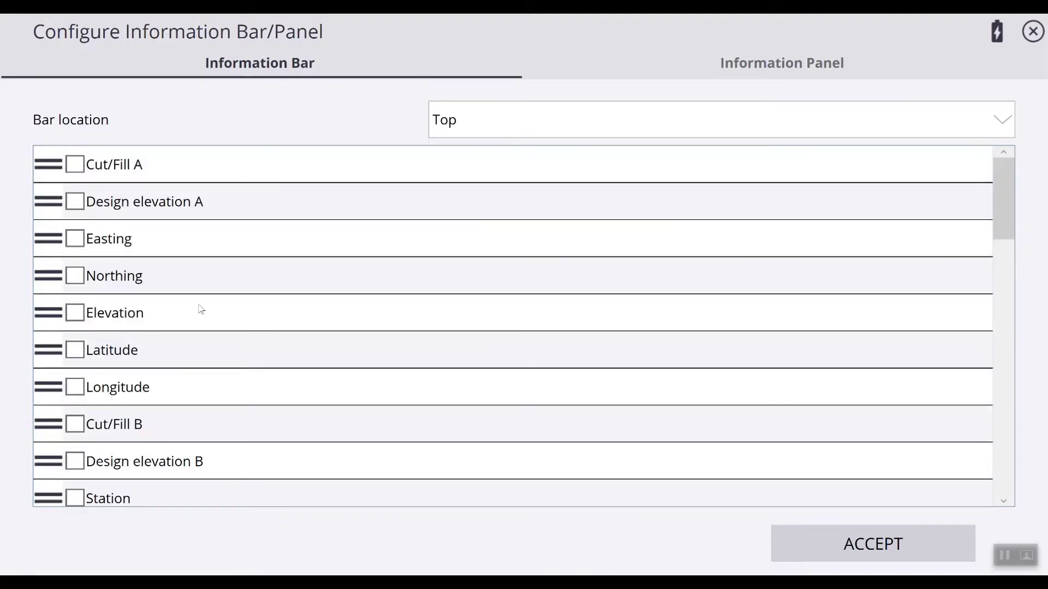
click(80, 168)
click(75, 203)
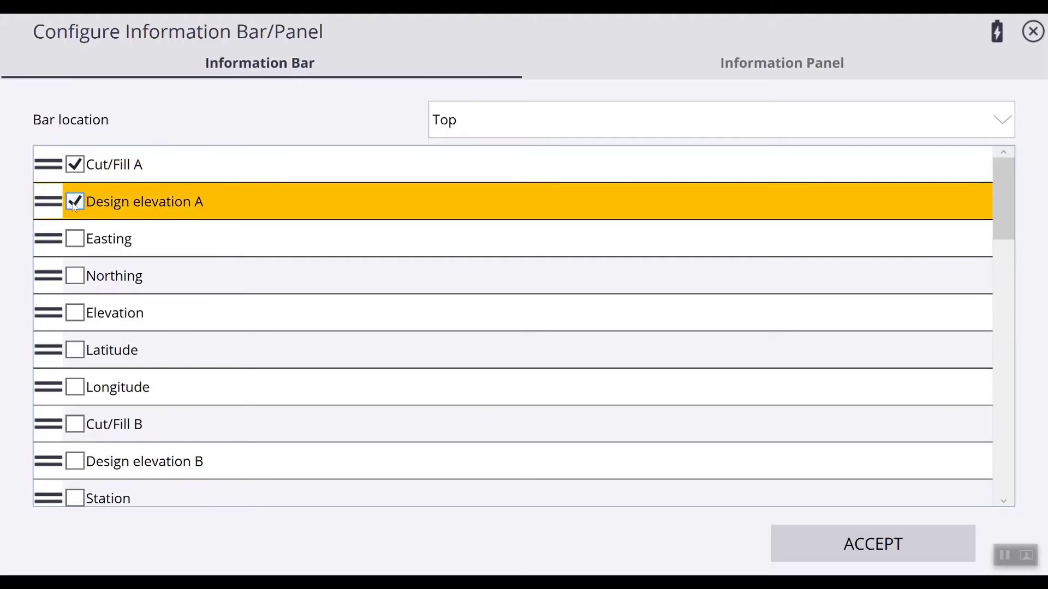
click(75, 238)
click(75, 276)
click(75, 313)
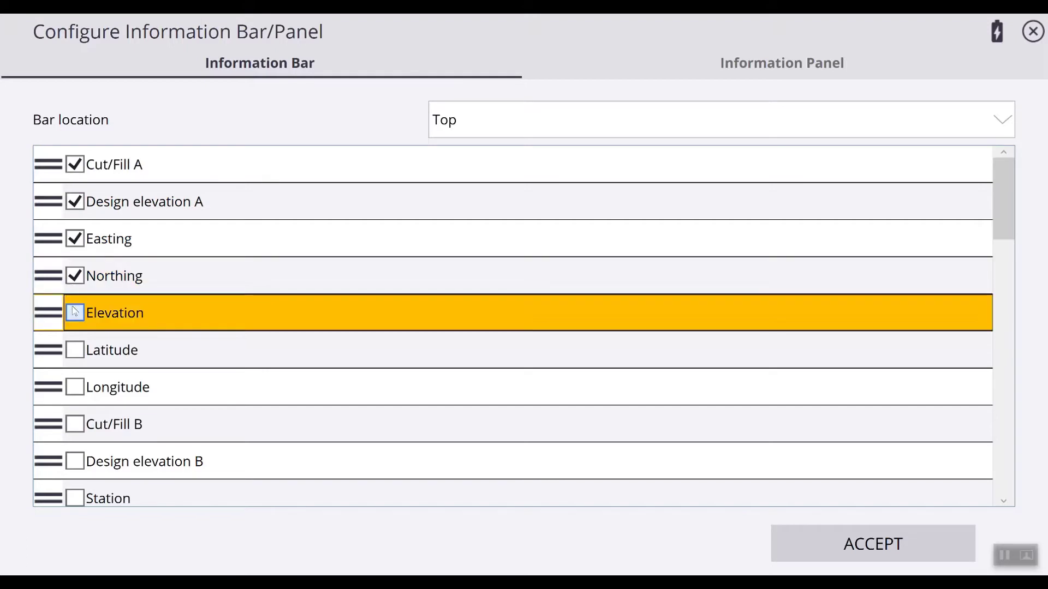
click(75, 312)
click(75, 276)
click(74, 238)
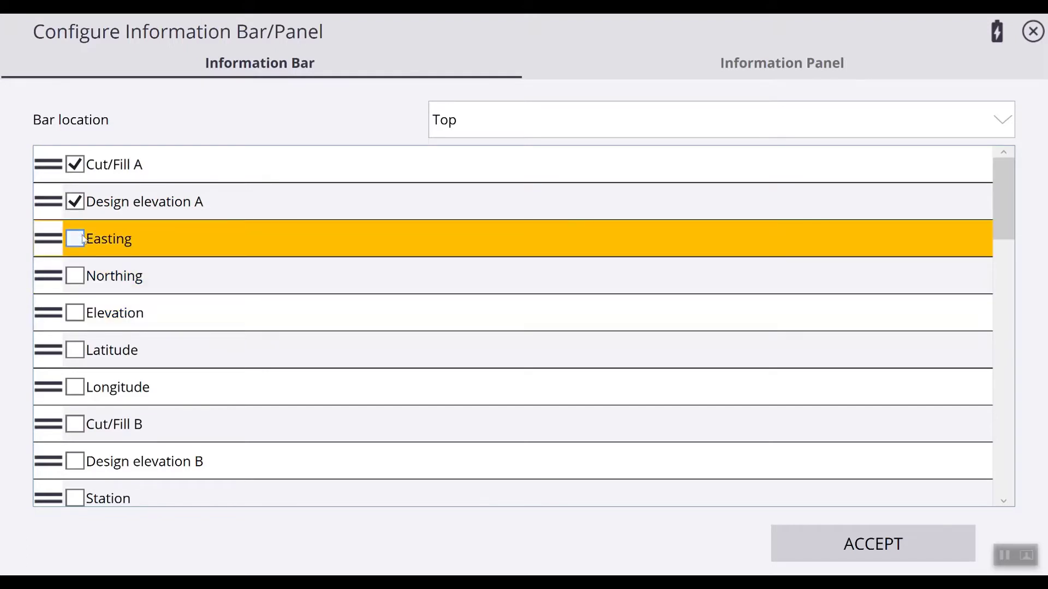
click(74, 202)
click(75, 164)
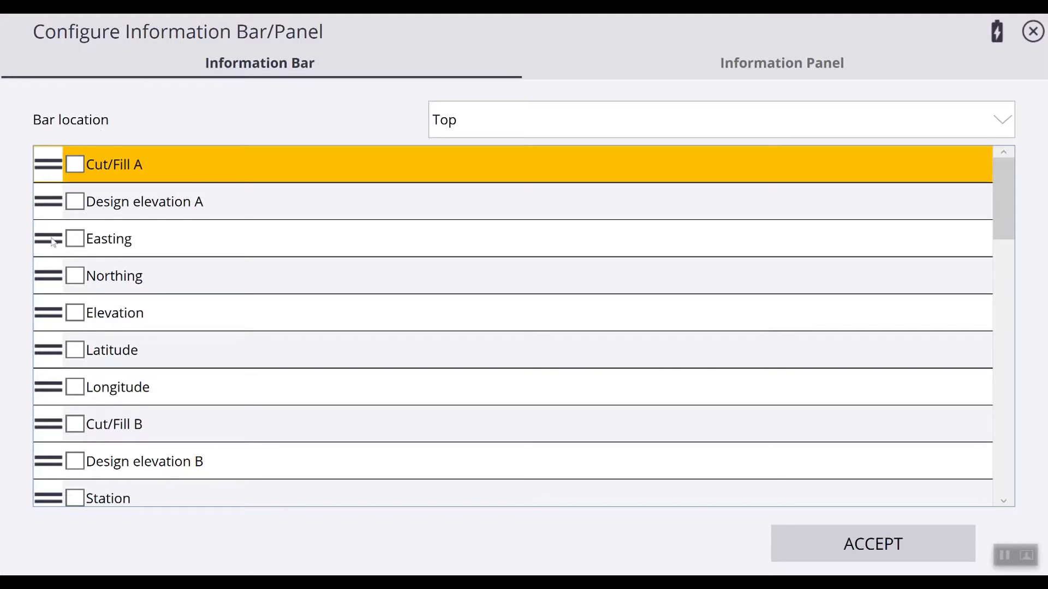
Order the information bar as Design elevation A, Northing, Easting, Cut/Fill A, Elevation, enable these five items, and accept the configuration.
drag(53, 242, 53, 275)
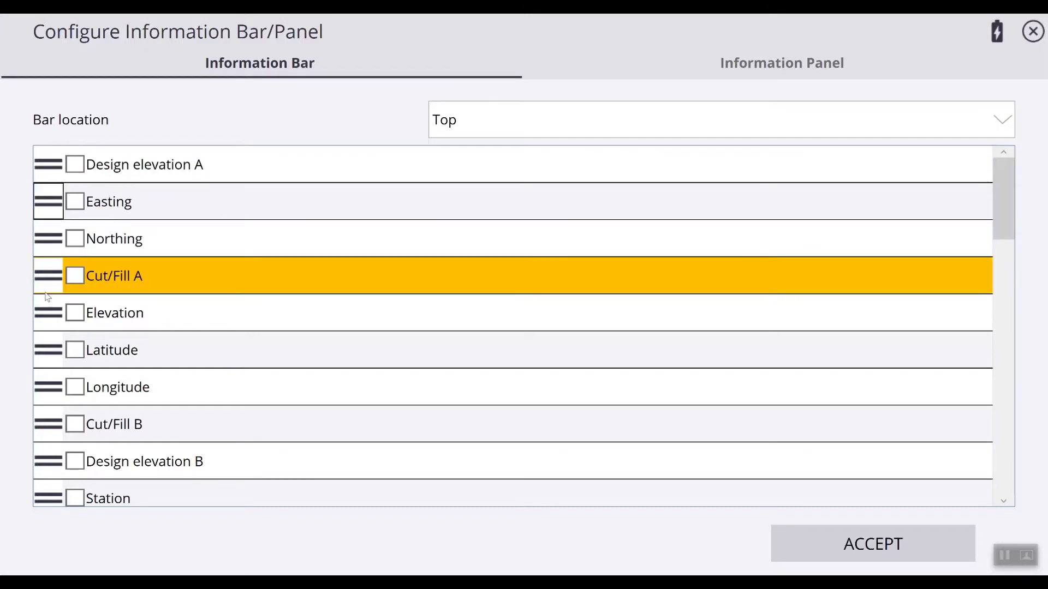
drag(59, 202, 55, 254)
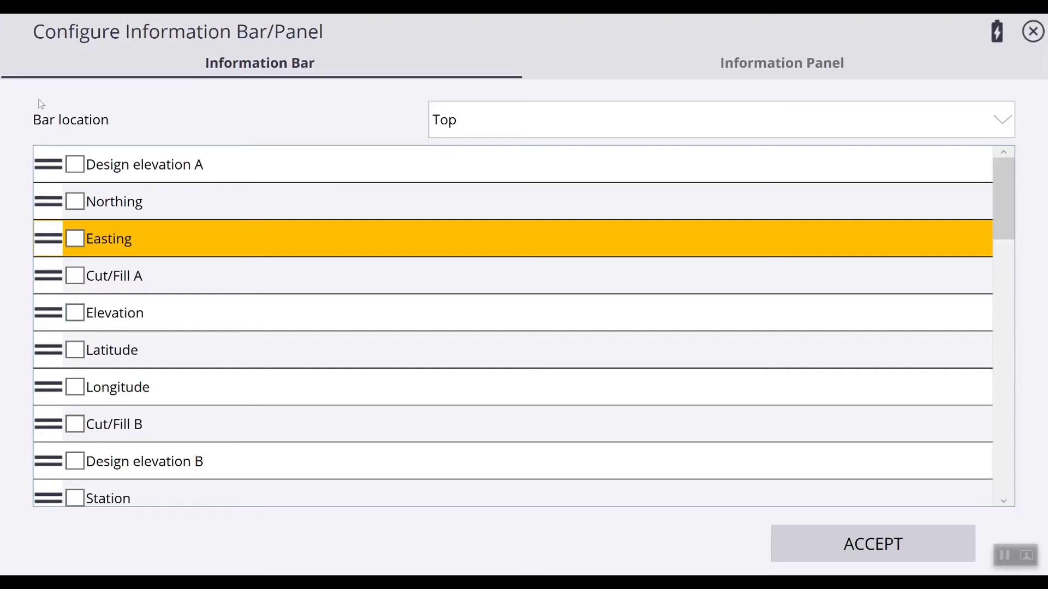
click(74, 164)
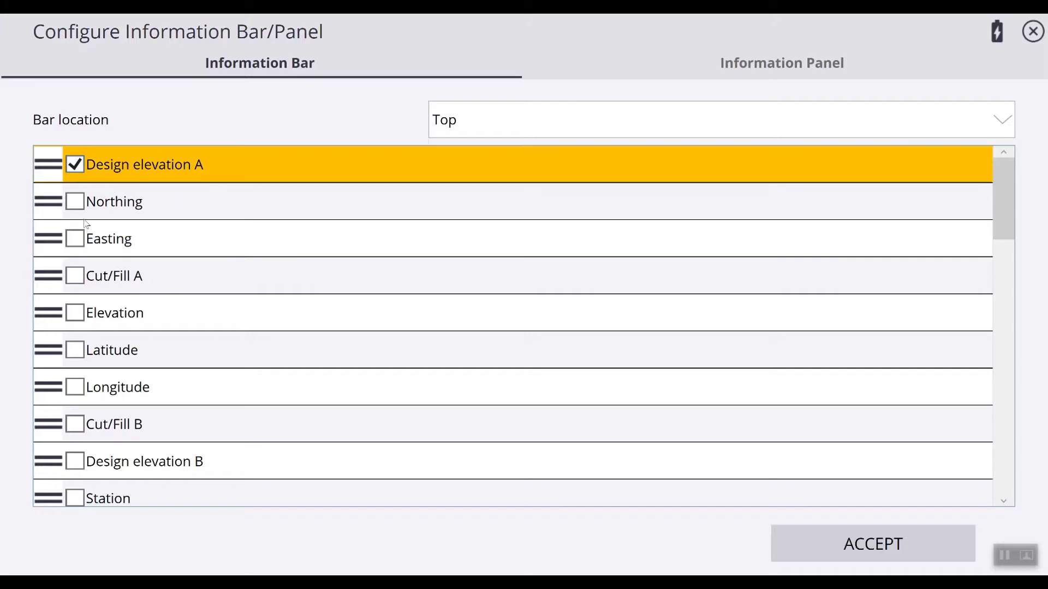
click(75, 201)
click(75, 238)
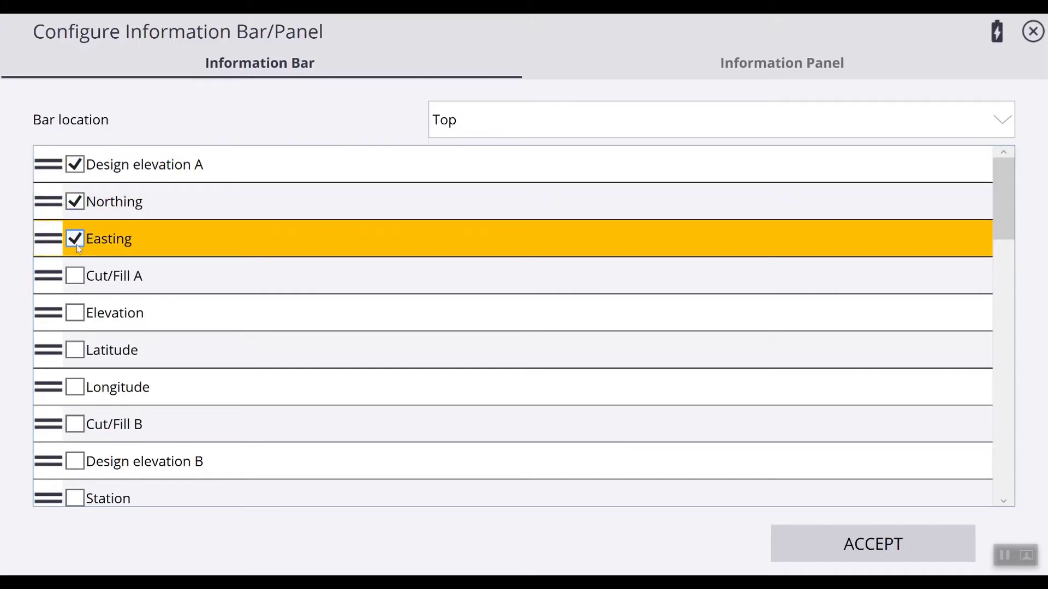
click(77, 276)
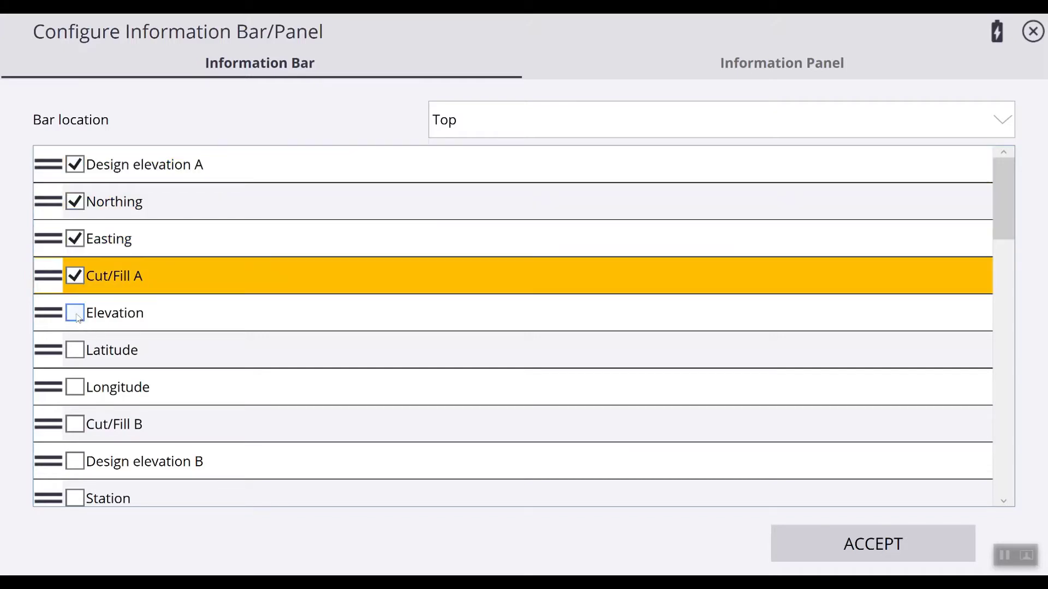
click(77, 315)
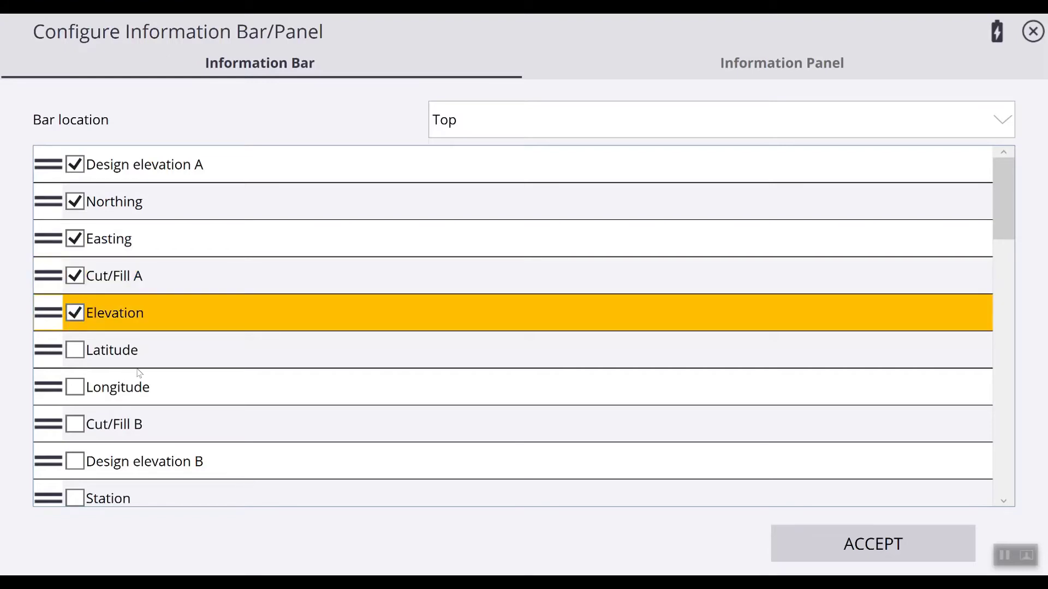
click(891, 554)
click(286, 79)
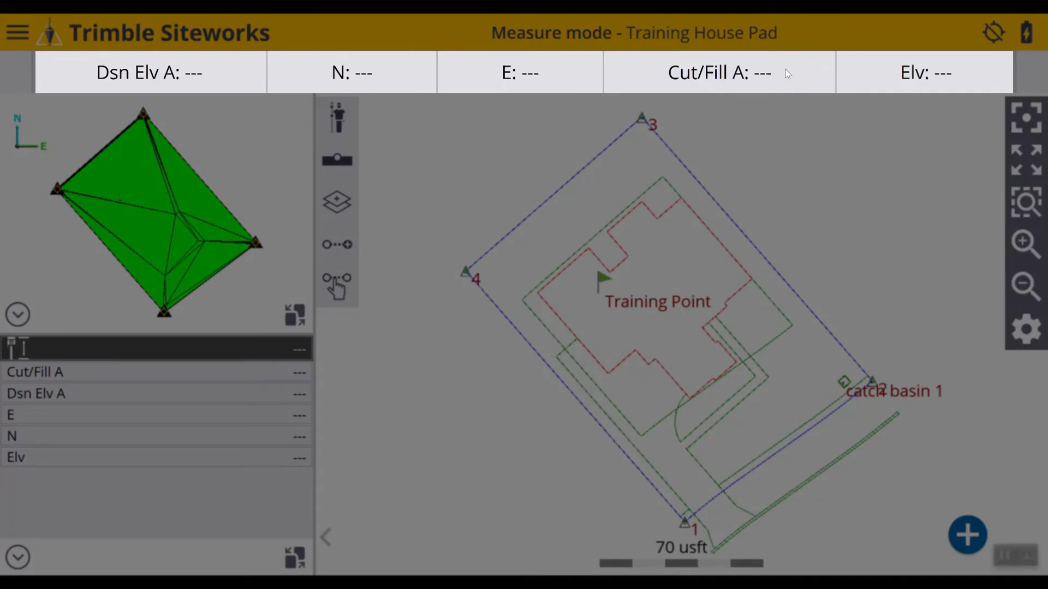
click(481, 200)
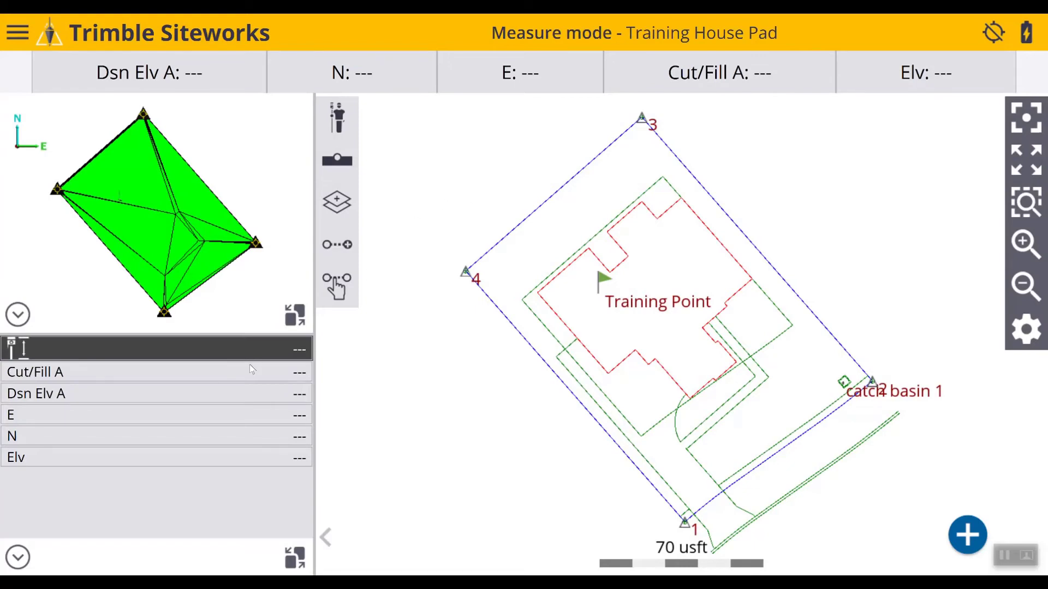
click(174, 408)
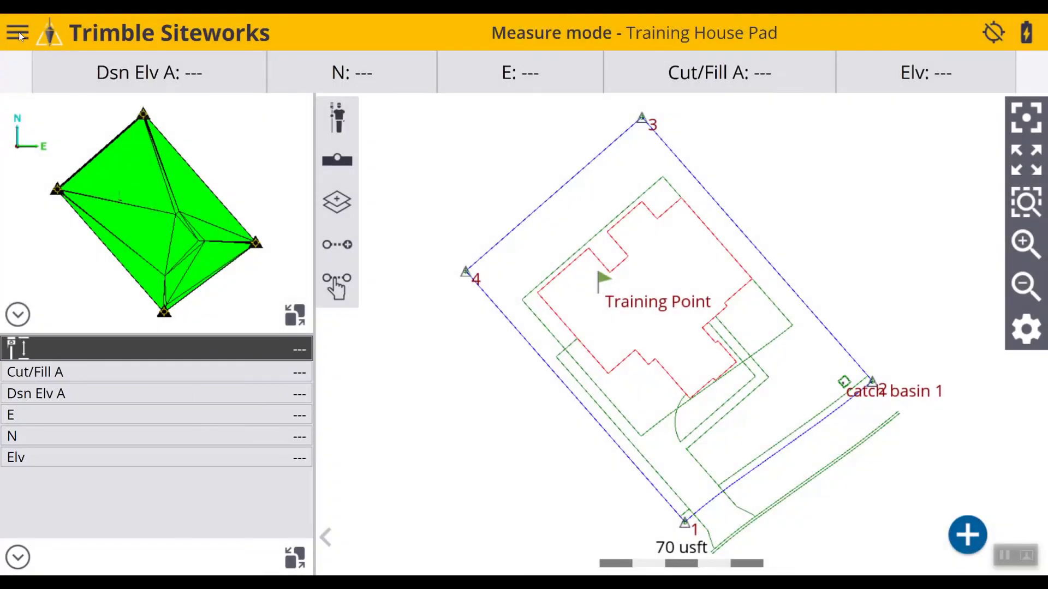
Open the Information Panel configuration in the settings and review its full list of available items.
click(18, 33)
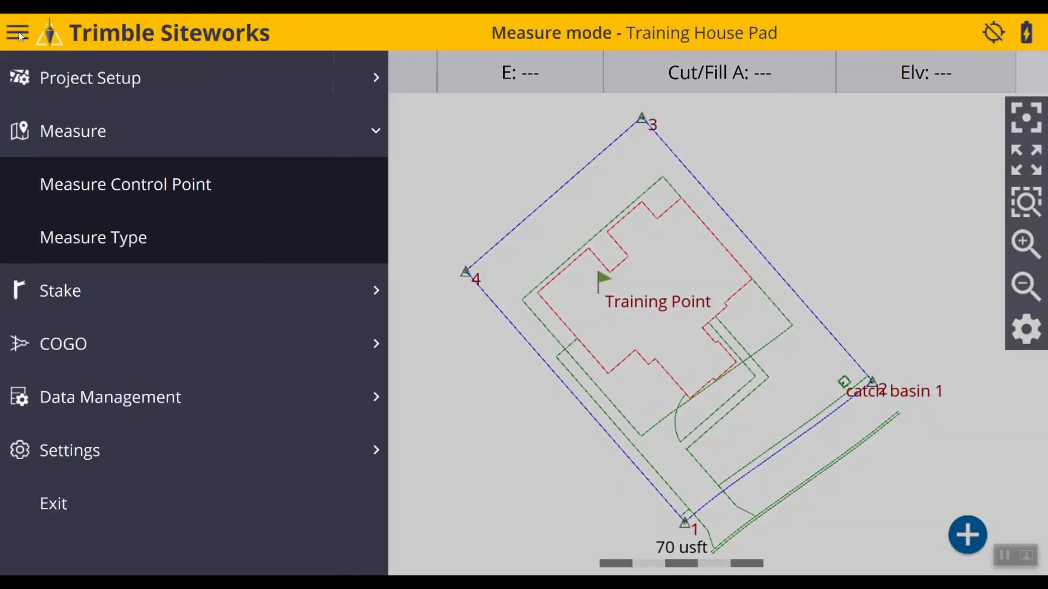
click(96, 452)
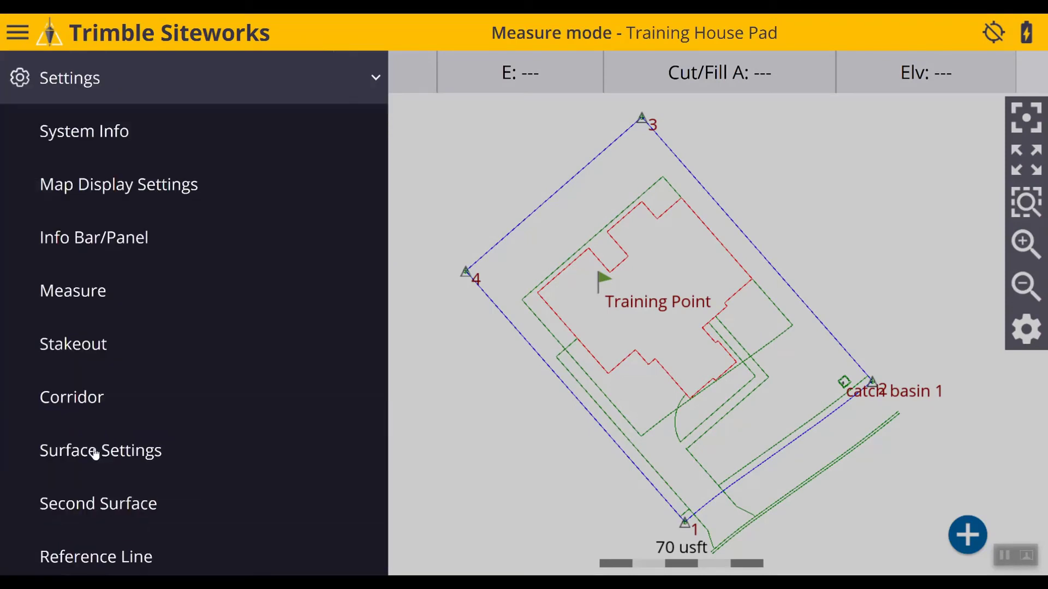
click(109, 243)
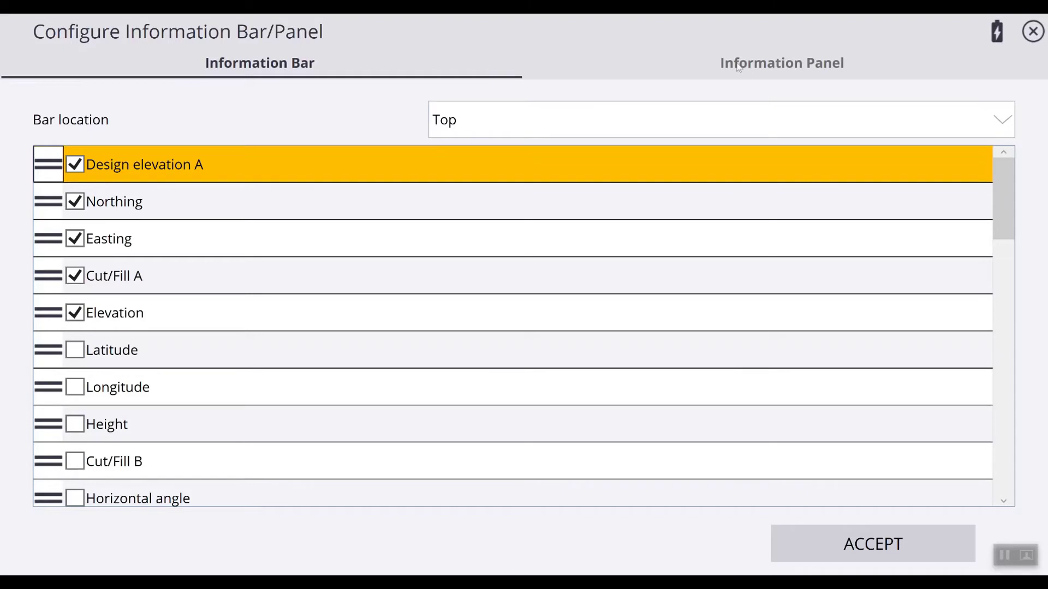
click(776, 65)
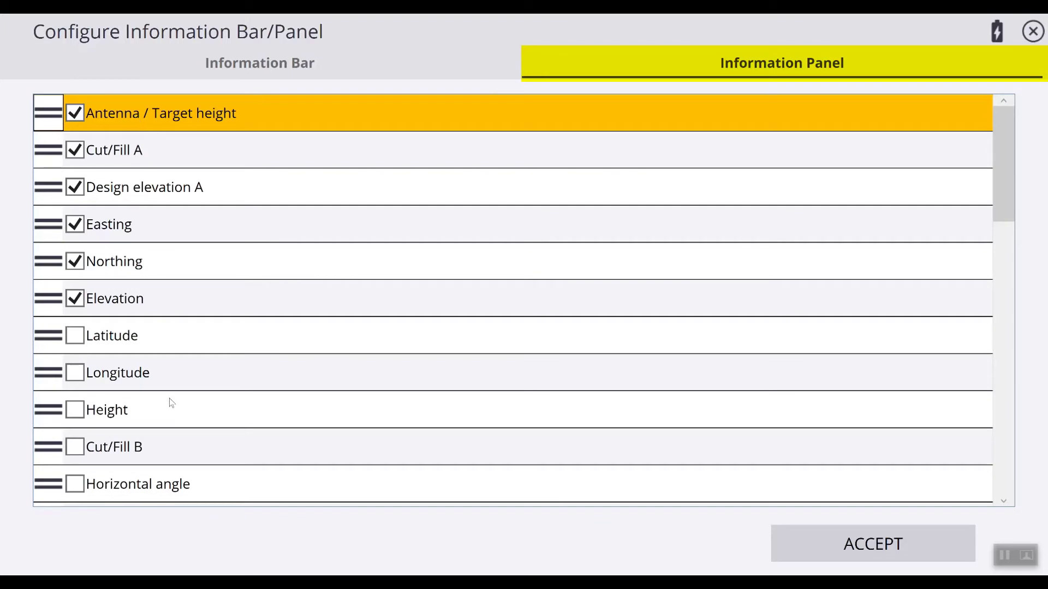
scroll(171, 403, down, 9)
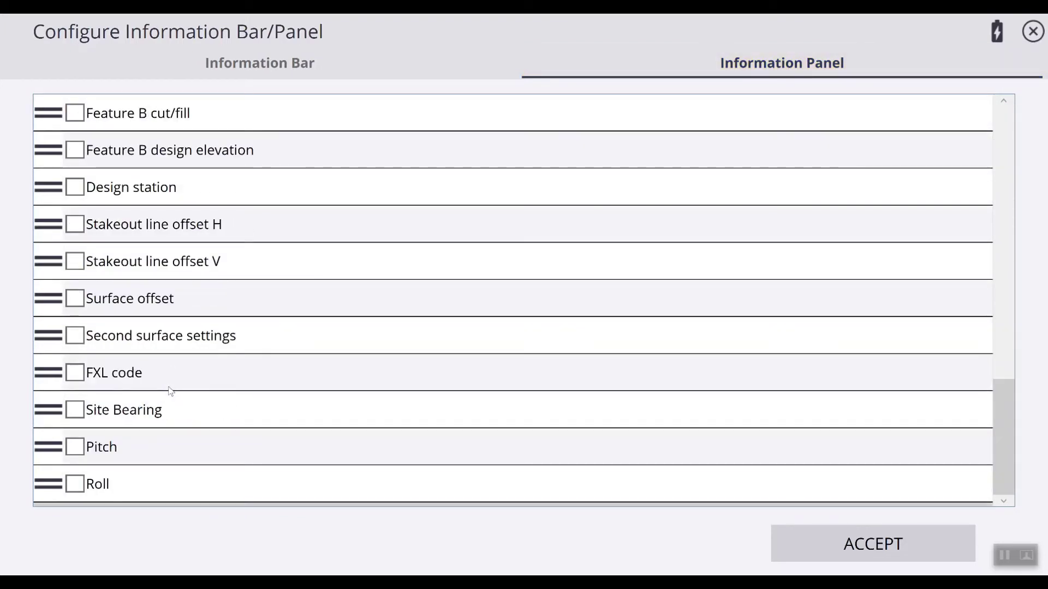
Turn off Elevation, Northing, Easting, Design elevation A and Cut/Fill A in the information panel's item list.
scroll(172, 392, up, 9)
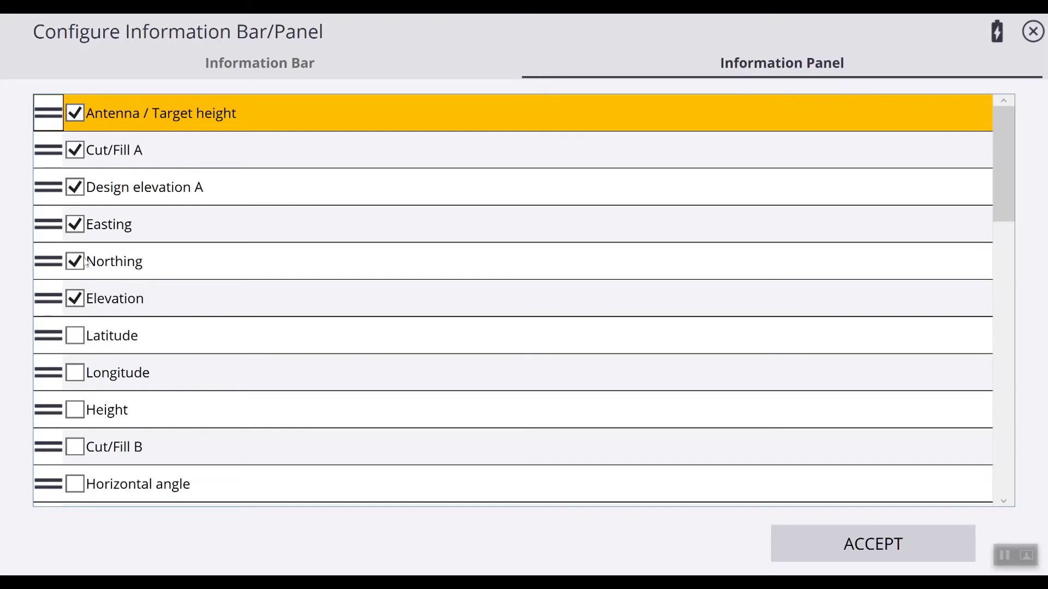
click(77, 301)
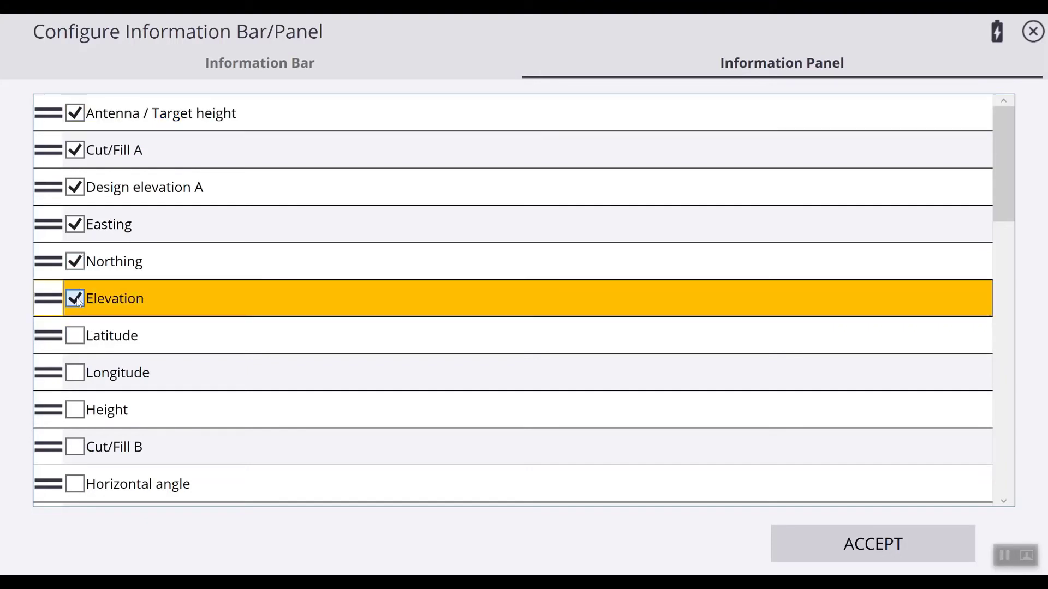
click(77, 263)
click(77, 225)
click(76, 187)
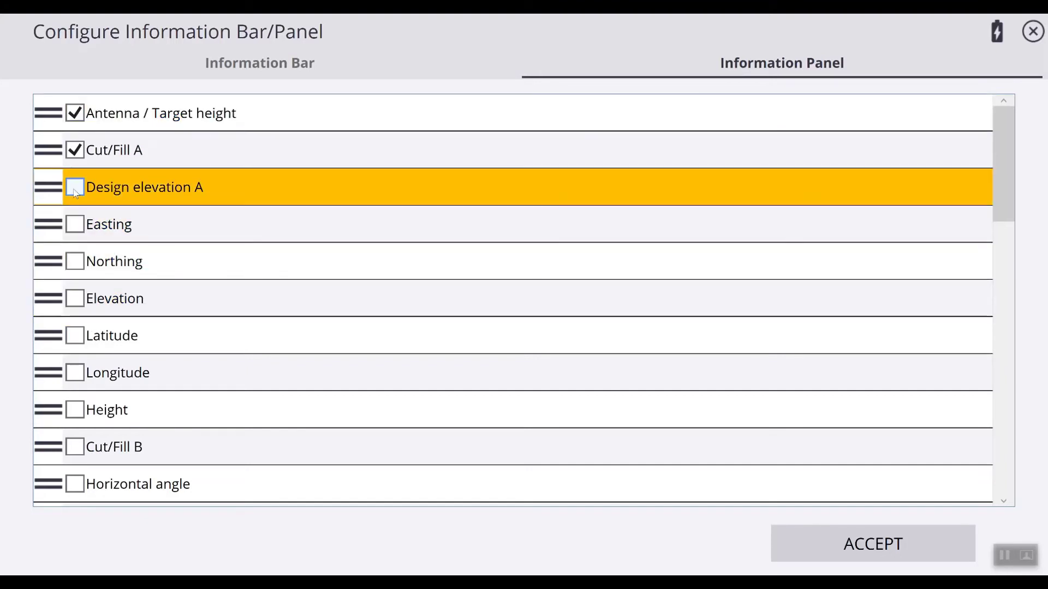
click(77, 150)
click(78, 114)
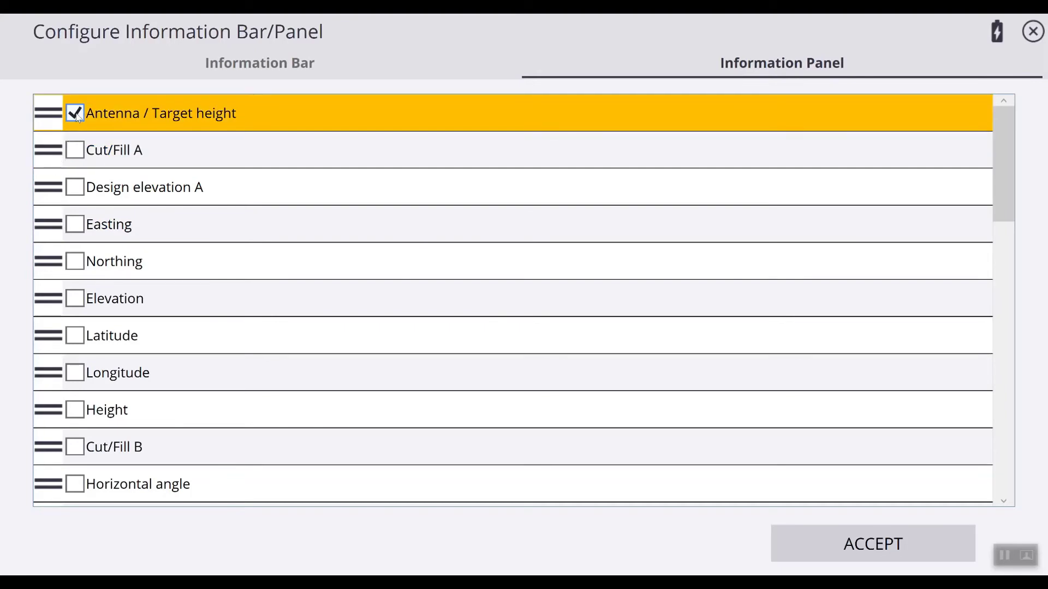
Enable Cut/Fill A, Design elevation A, Northing, Easting and Elevation for the information panel, with Northing placed above Easting, and accept the configuration.
click(75, 150)
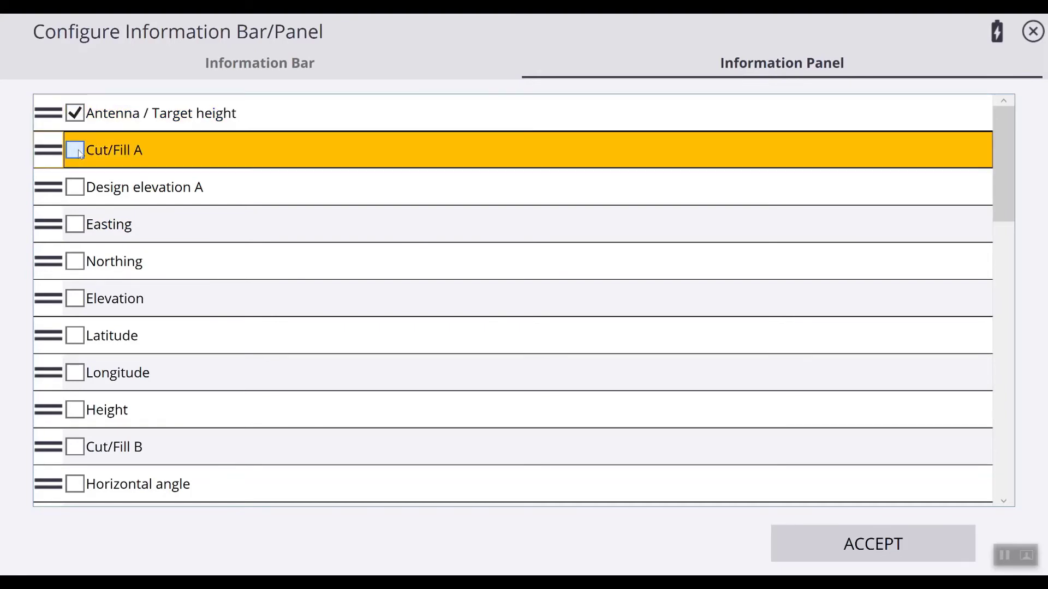
click(79, 189)
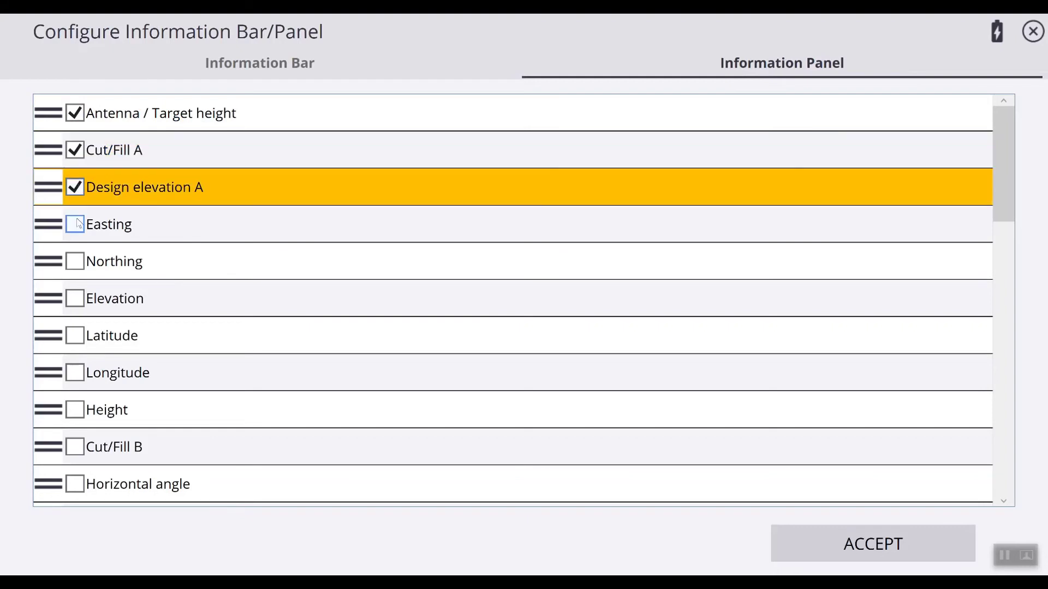
click(48, 265)
drag(53, 225, 51, 283)
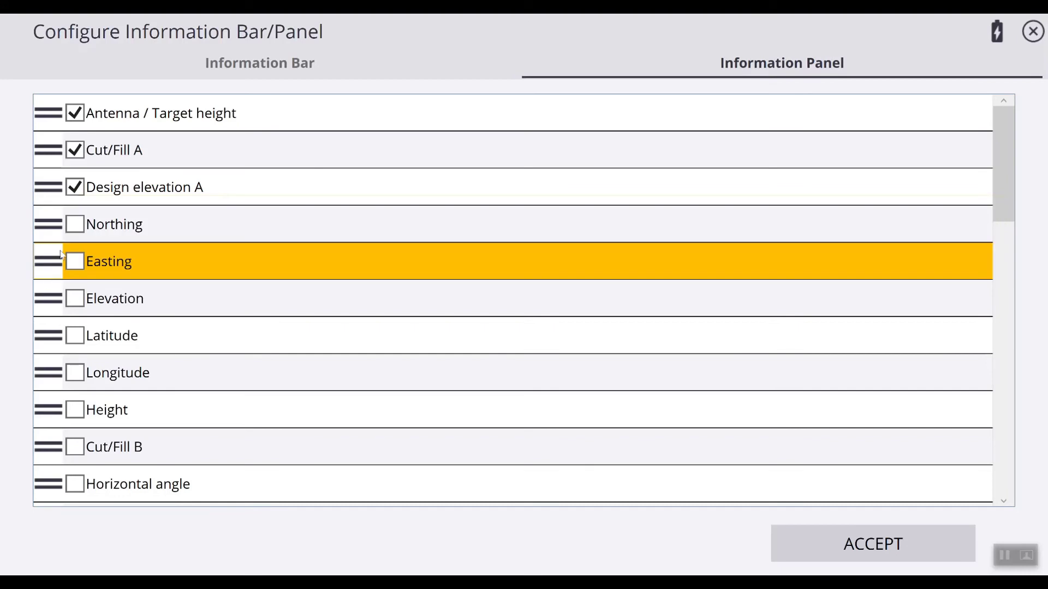
click(80, 226)
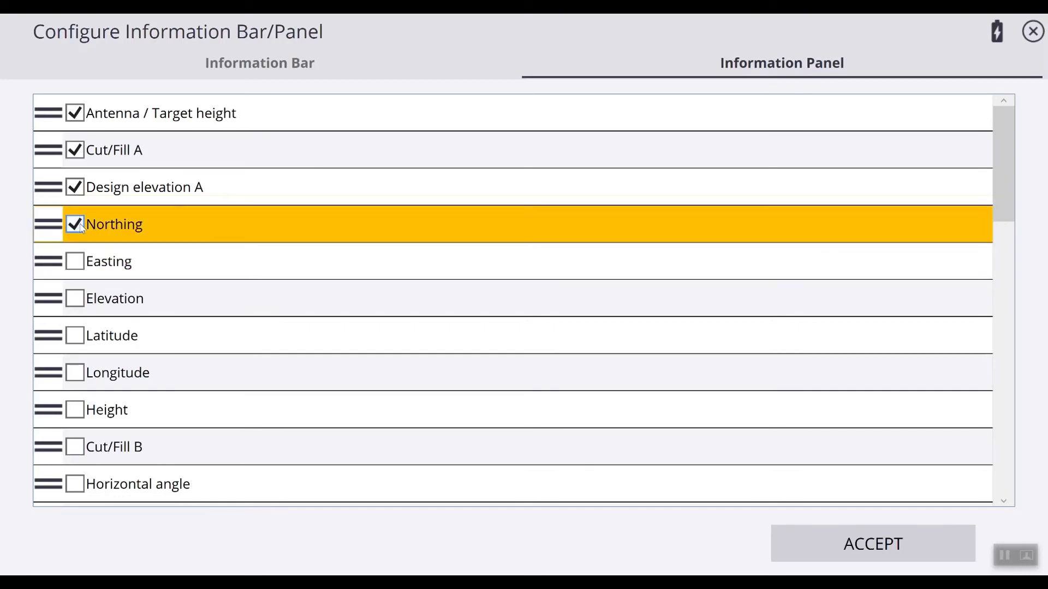
click(76, 264)
click(74, 299)
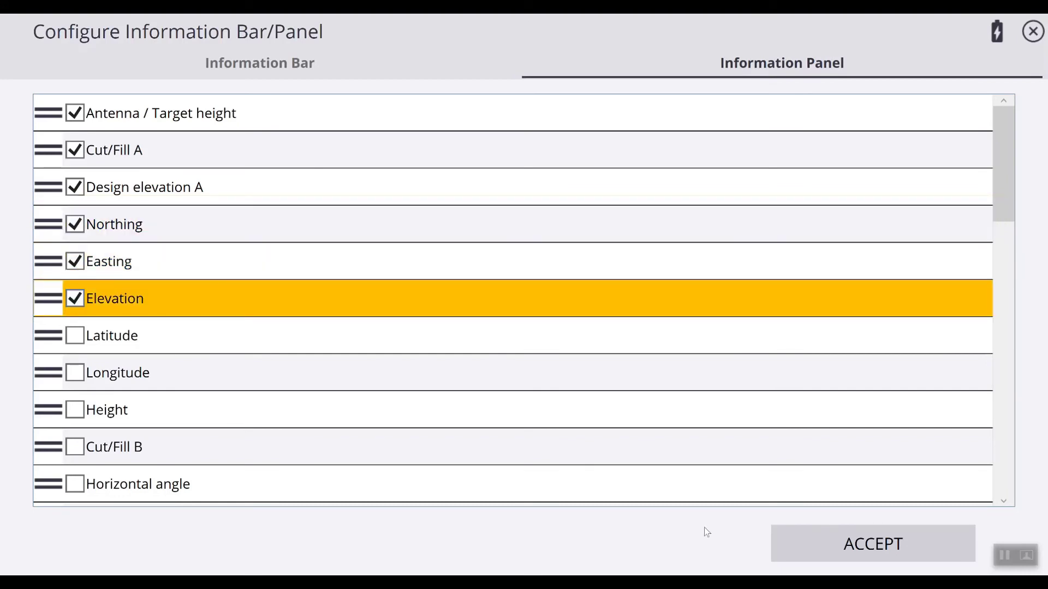
click(789, 531)
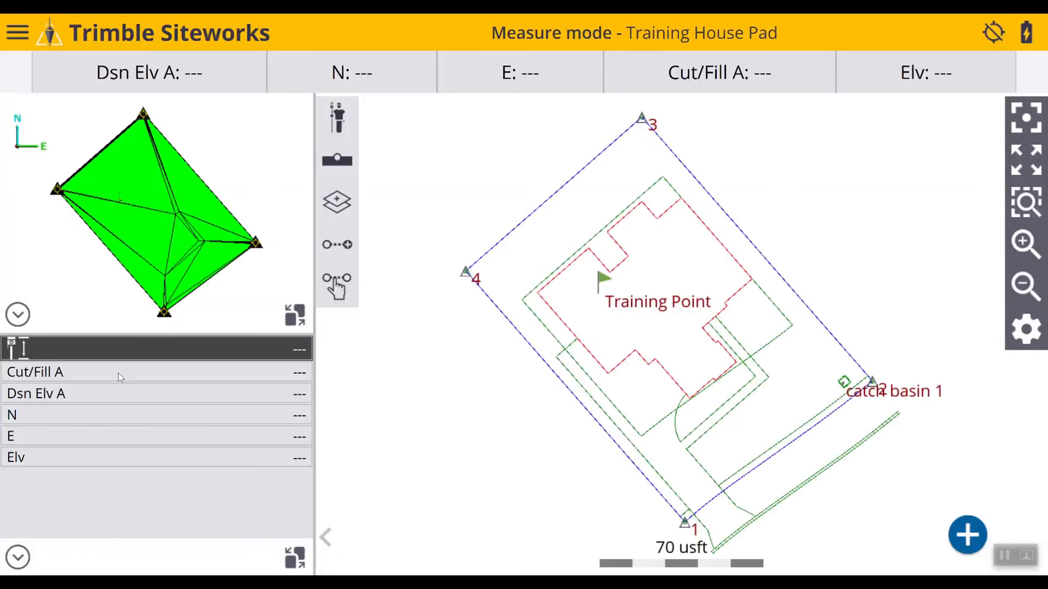